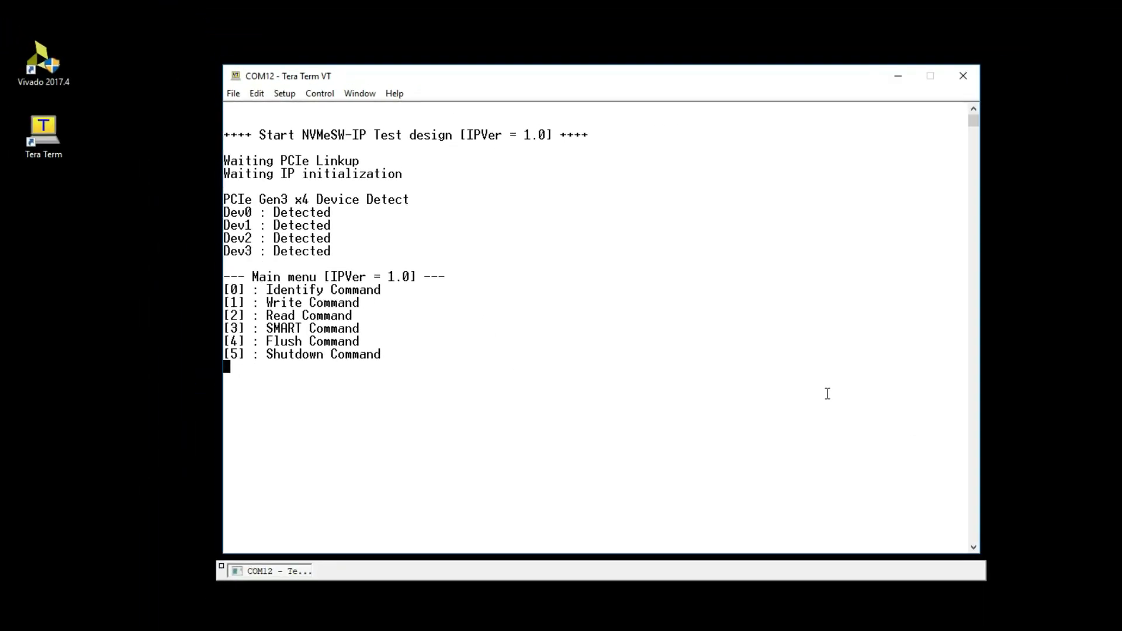
# Run Identify on Dev0 (Samsung SSD 950 PRO 512GB, 512-byte LBA), then on all four SSDs.
pyautogui.press('0')
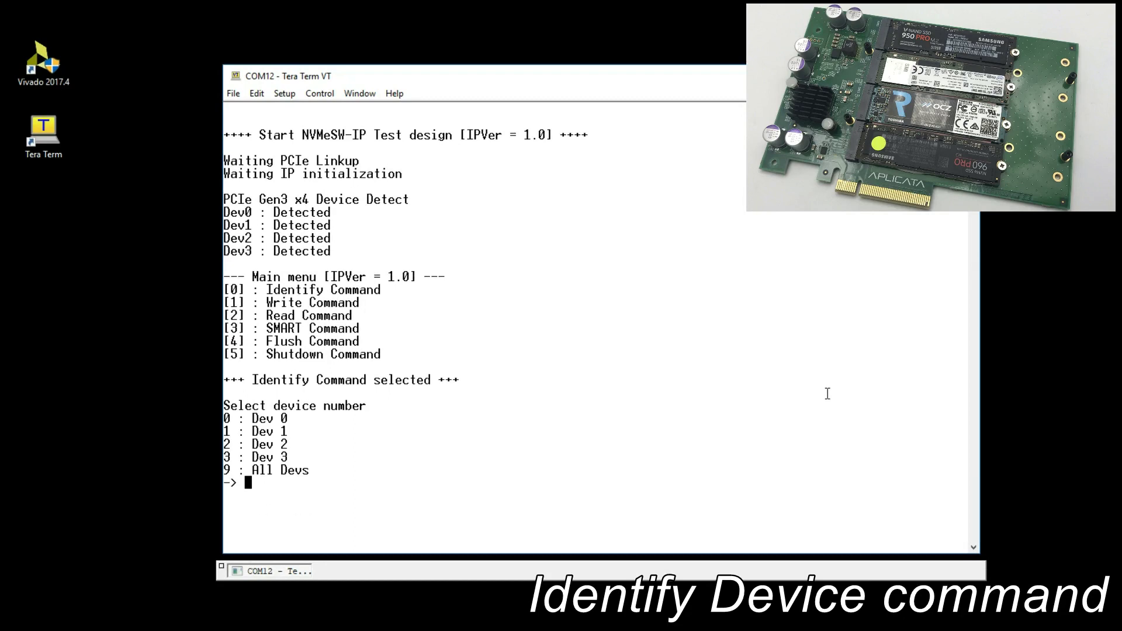
pyautogui.write('0')
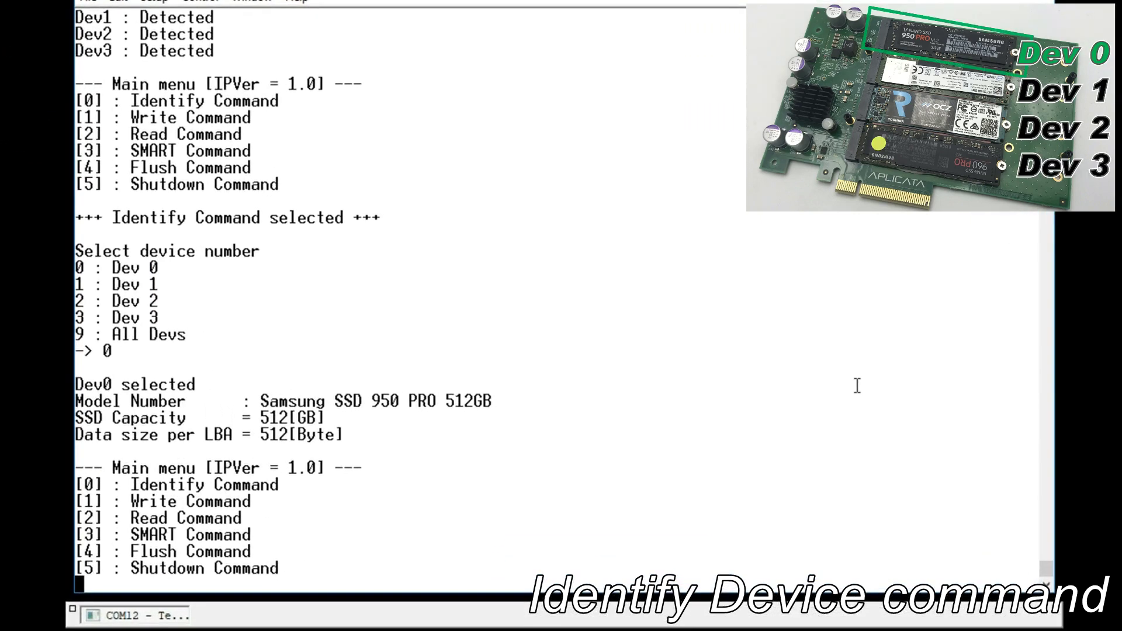
pyautogui.write('0')
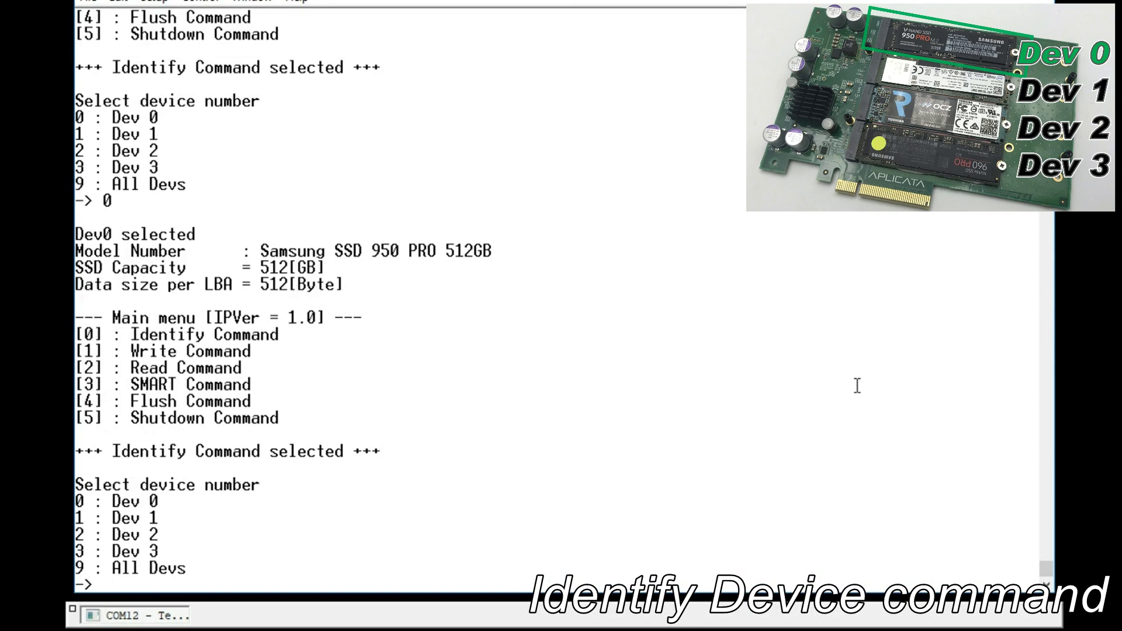
pyautogui.write('9')
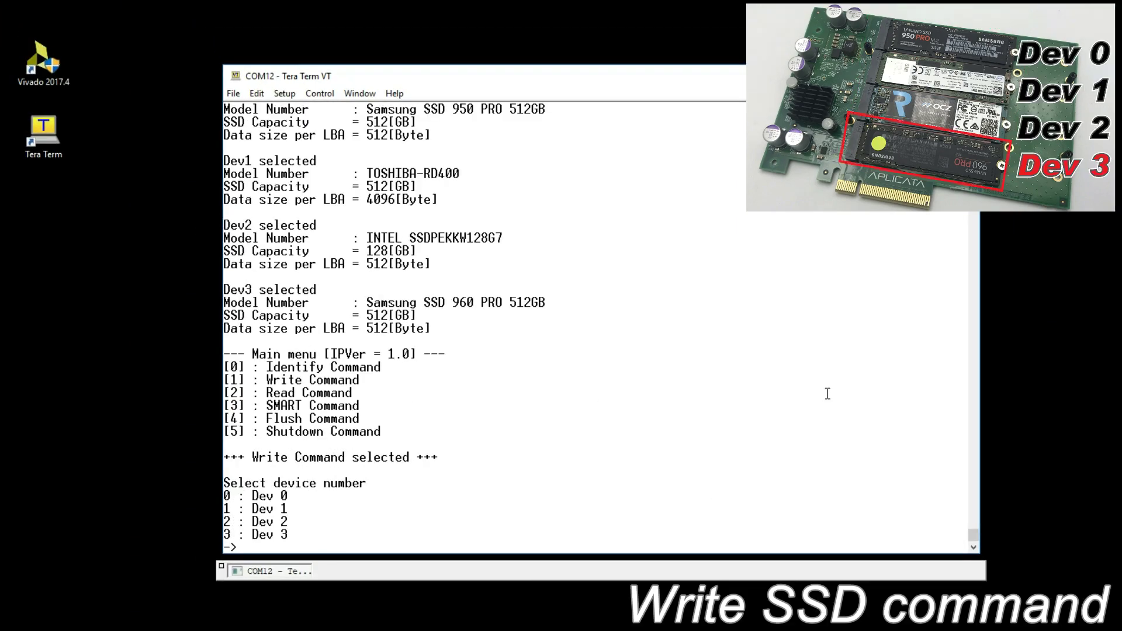
# Write 0x4000000 blocks of pattern 4 (LFSR) to Dev3 starting at address 0.
pyautogui.write('3')
pyautogui.write('0')
pyautogui.press('Return')
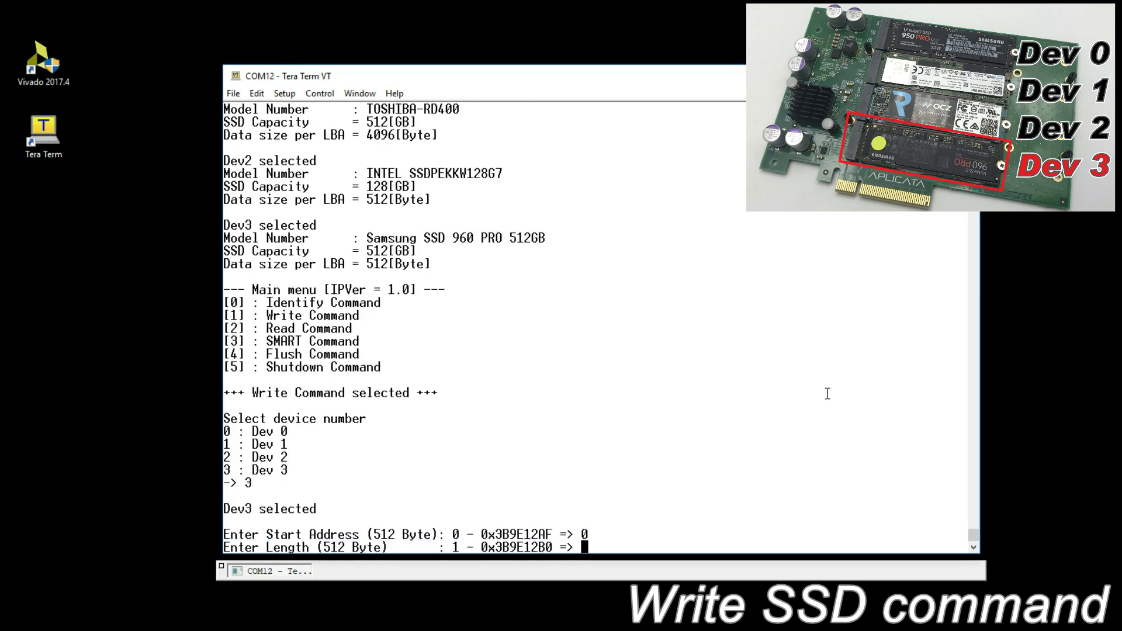
pyautogui.write('0x4000000')
pyautogui.press('Return')
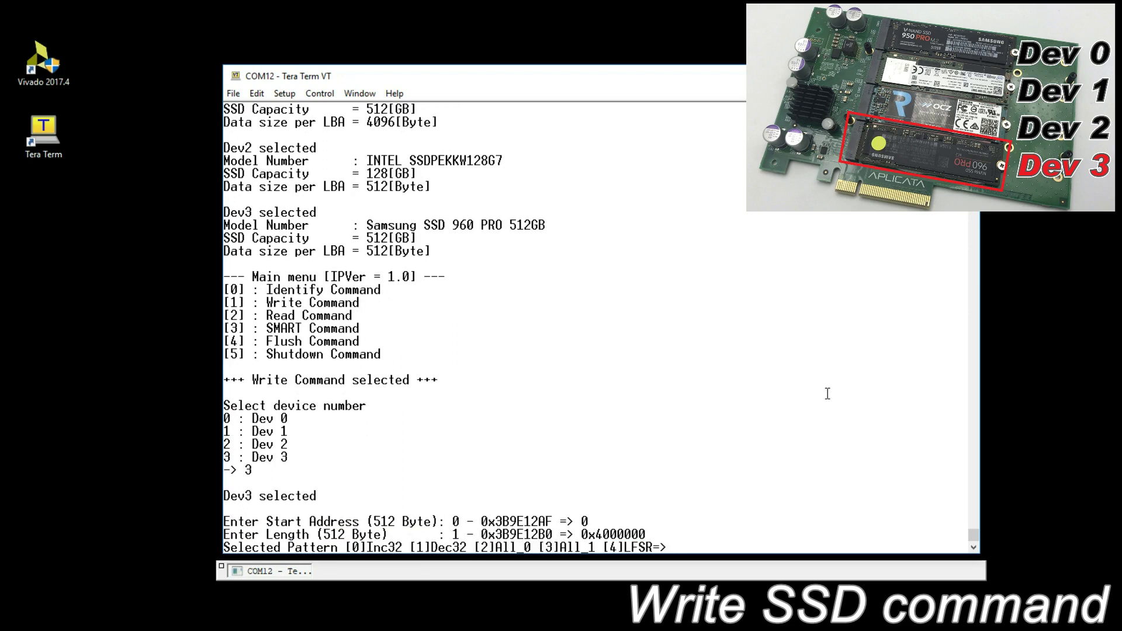
pyautogui.write('4')
pyautogui.press('Return')
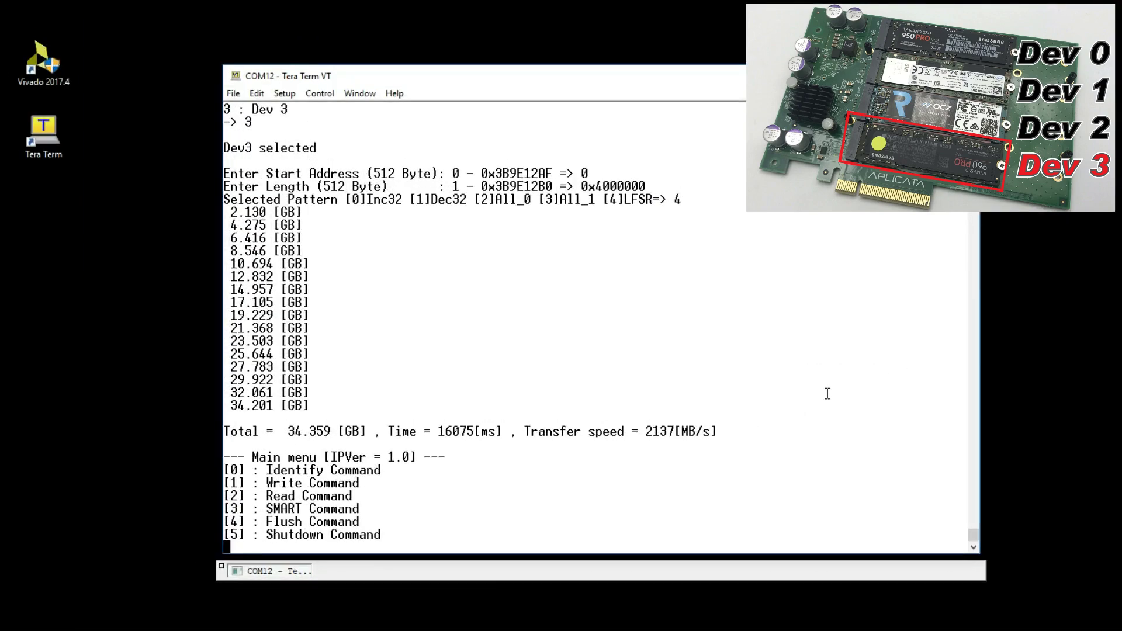
# Read 0x4000000 LFSR blocks from Dev3 at address 0, then start a SMART command.
pyautogui.write('2')
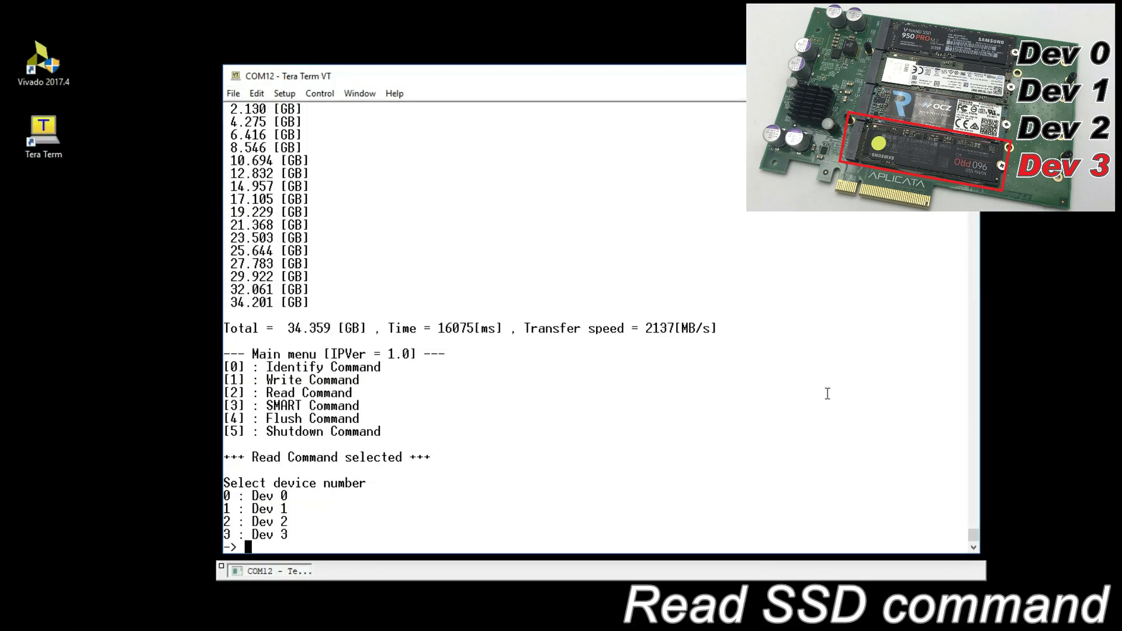
pyautogui.write('3')
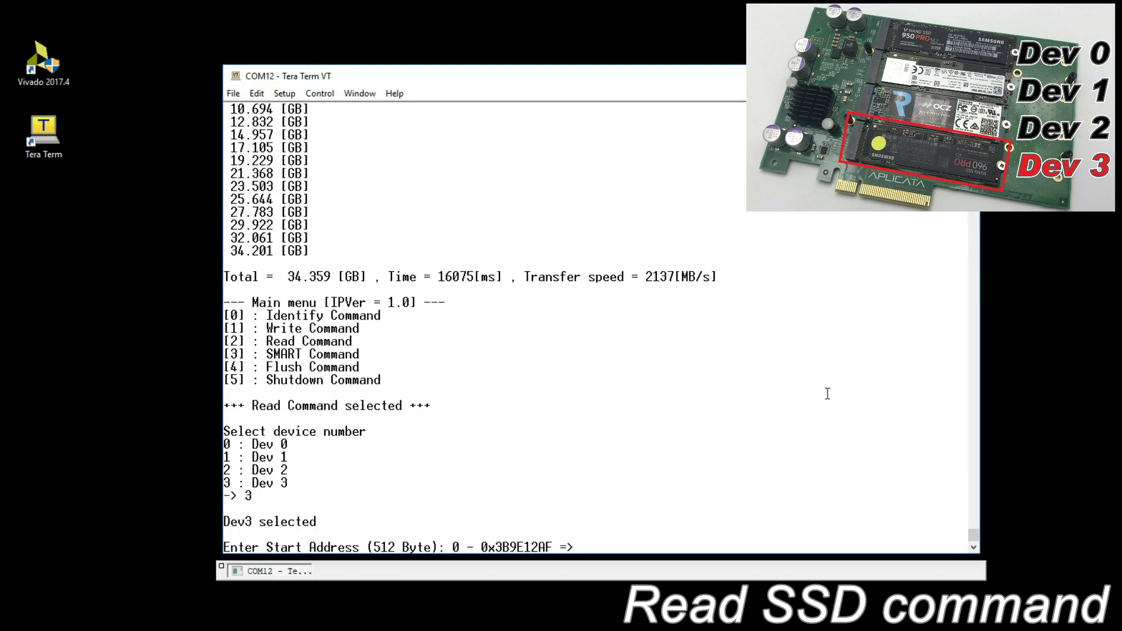
pyautogui.write('0')
pyautogui.press('Return')
pyautogui.write('0x4000000')
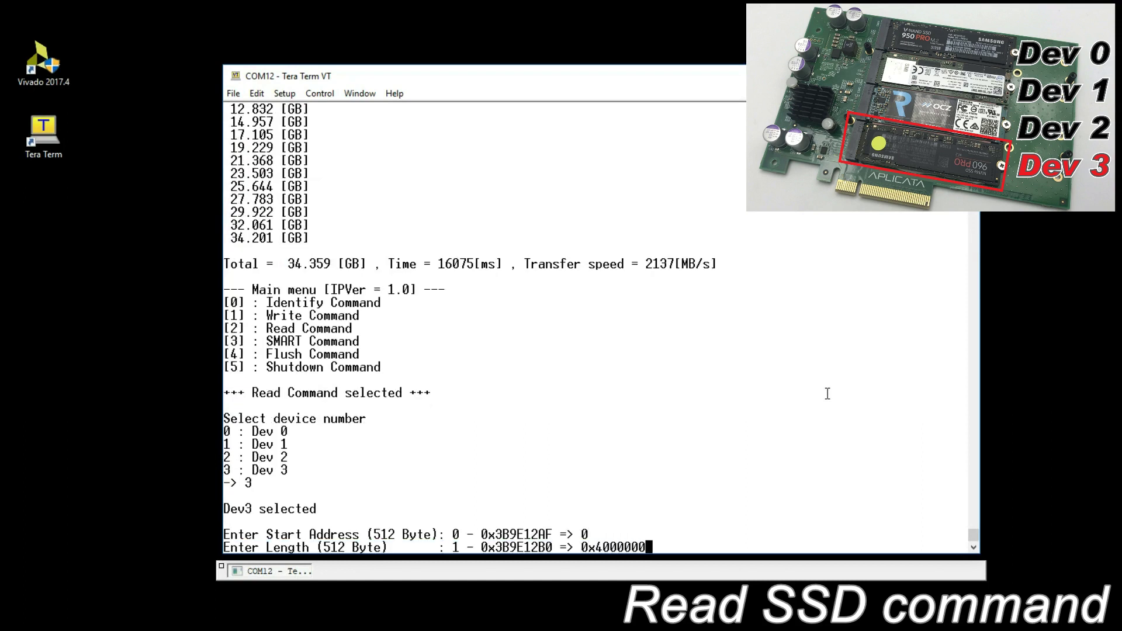
pyautogui.press('Return')
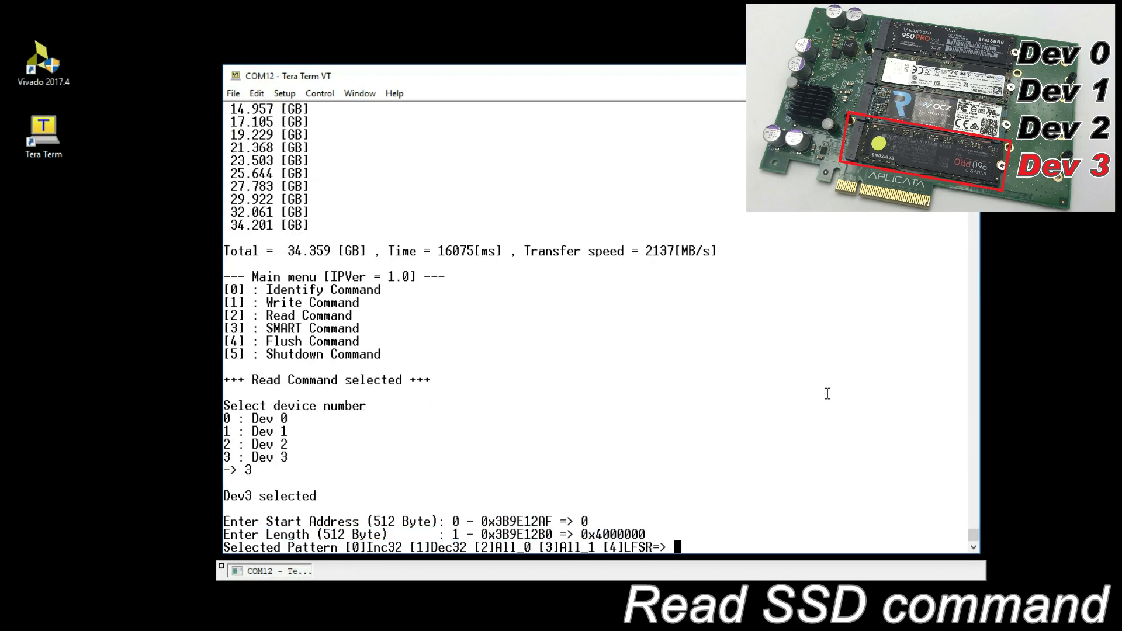
pyautogui.write('4')
pyautogui.press('Return')
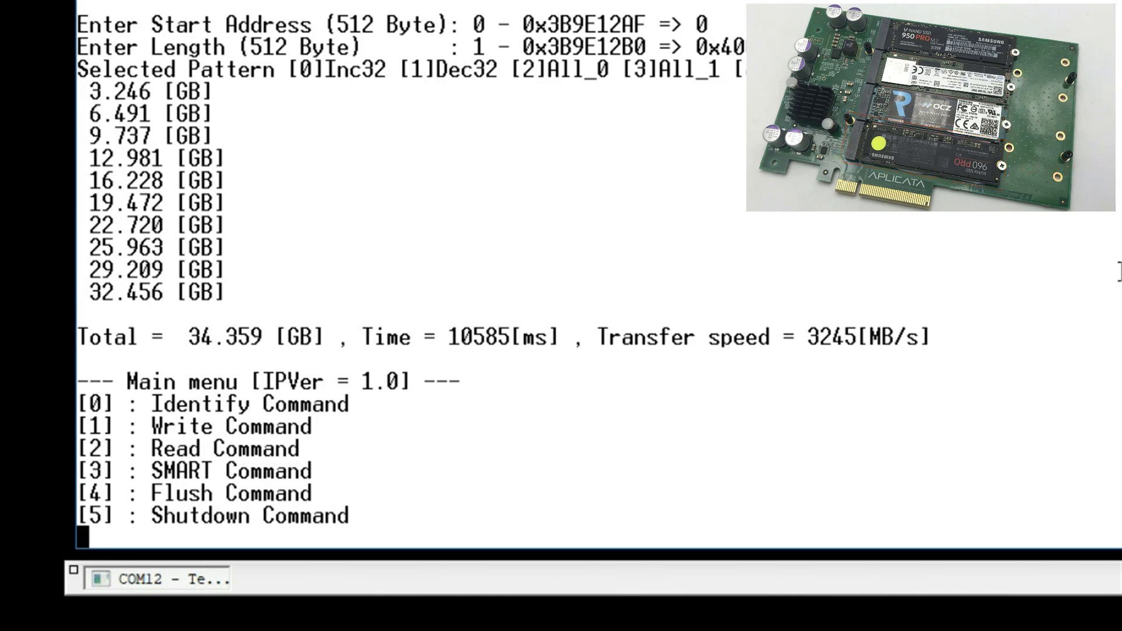
pyautogui.press('3')
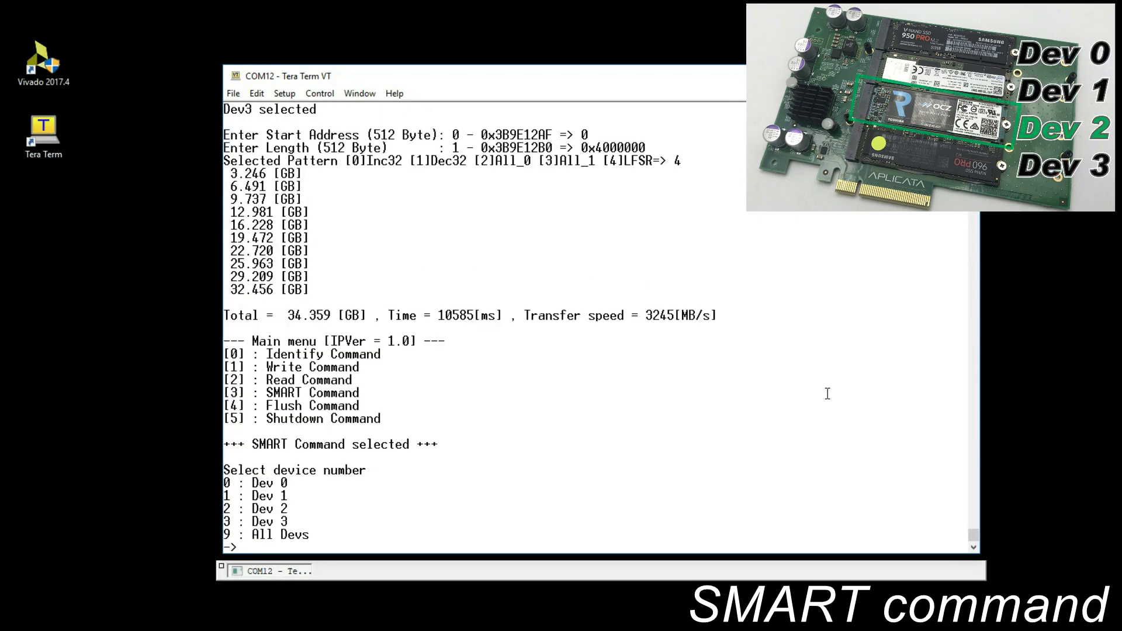
# Show the SMART log for Dev2, then for all four SSDs (31–39 °C).
pyautogui.press('2')
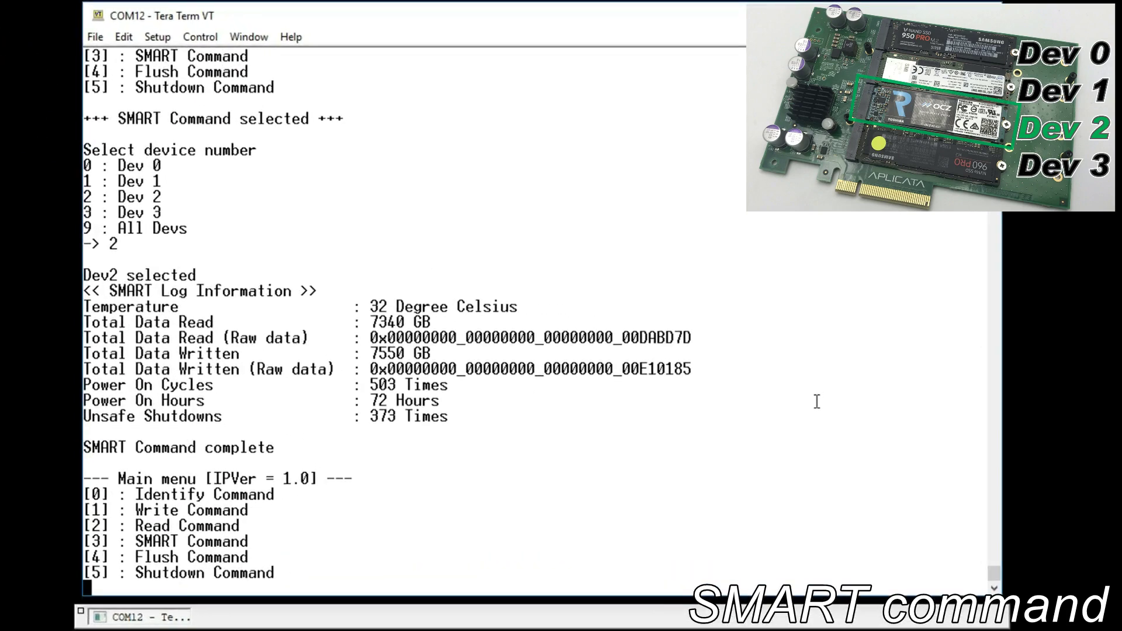
pyautogui.press('3')
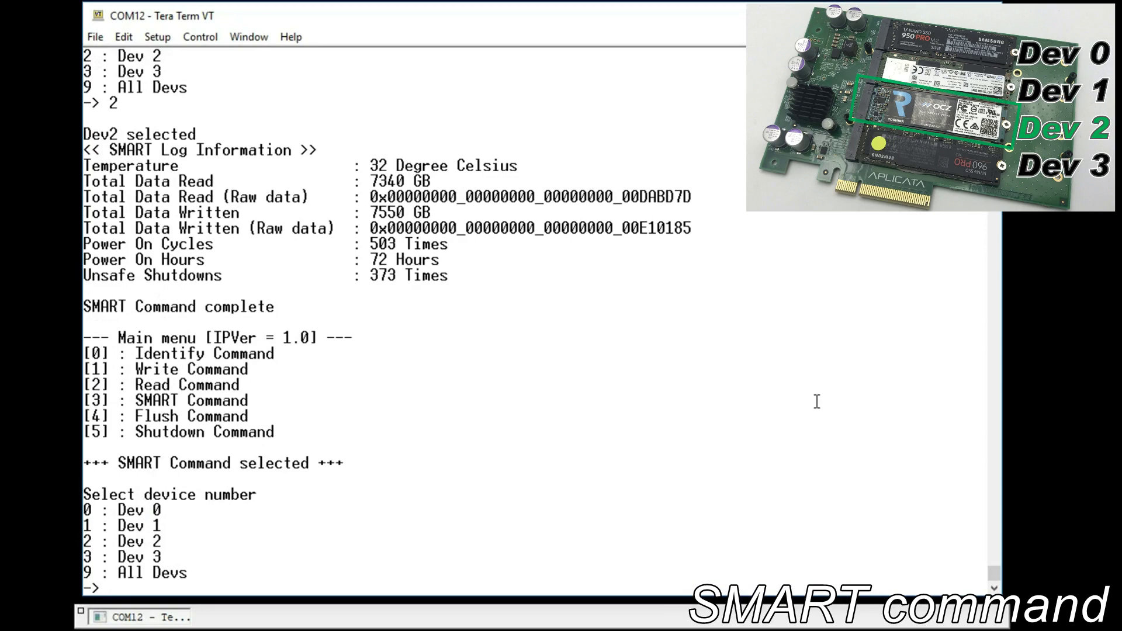
pyautogui.press('9')
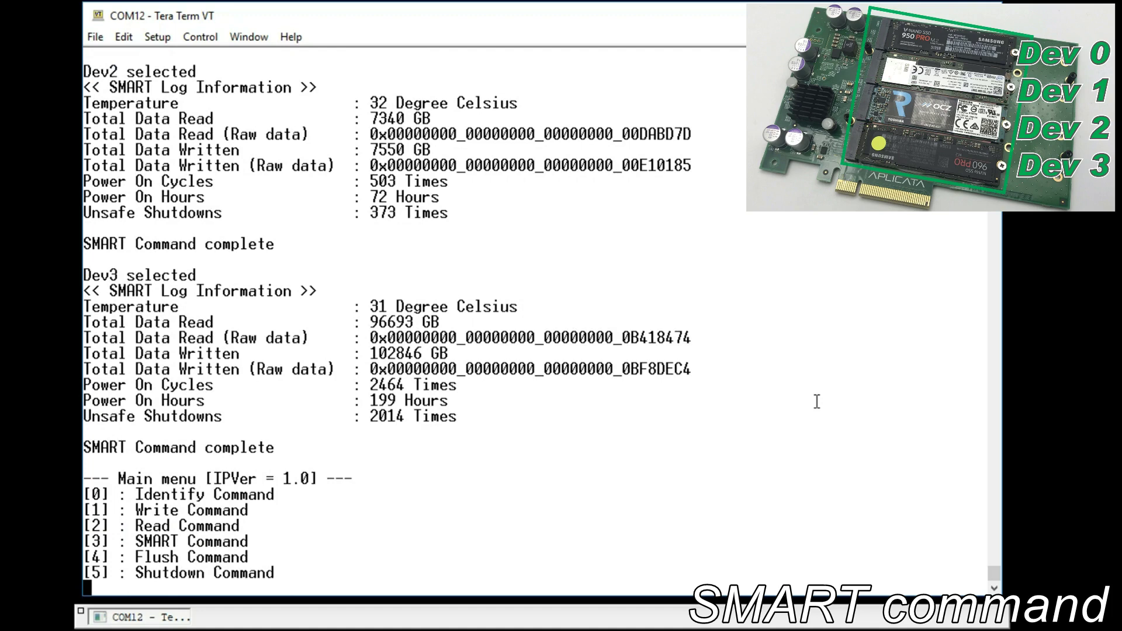
pyautogui.scroll(4, 816, 402)
pyautogui.scroll(6, 816, 401)
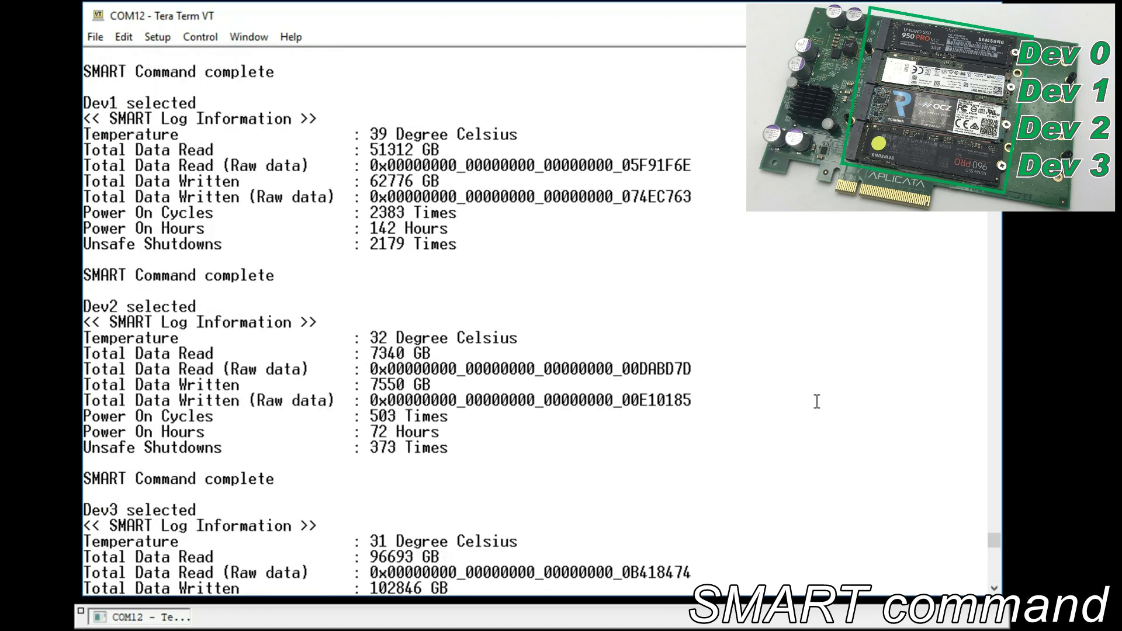
pyautogui.scroll(2, 816, 401)
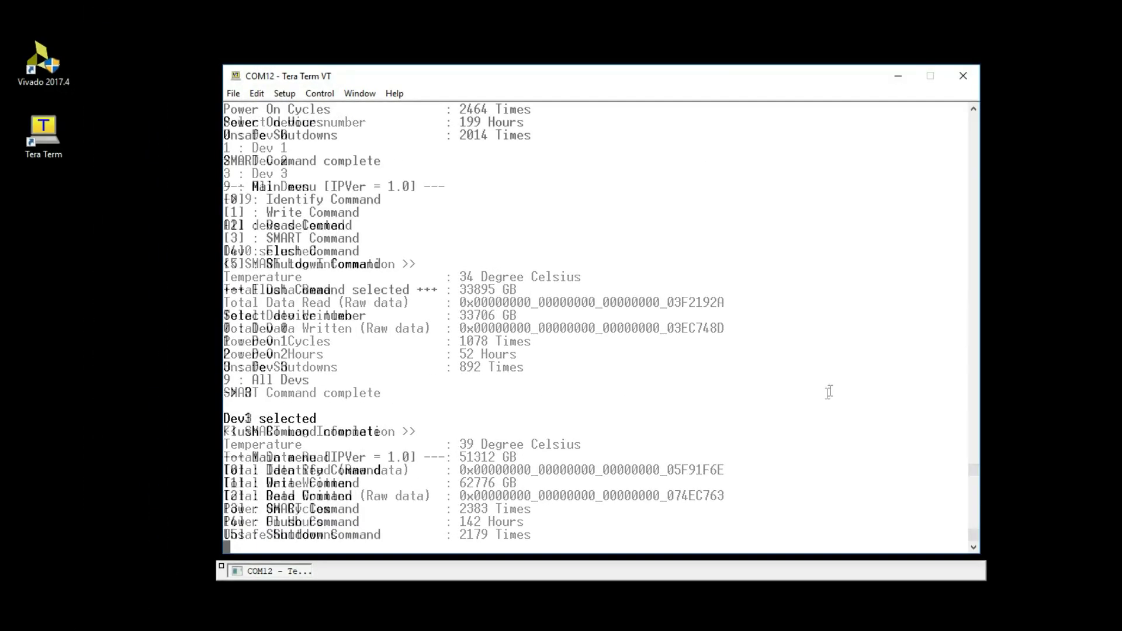
# Flush Dev3 and then all four SSDs, and start a Shutdown command.
pyautogui.press('4')
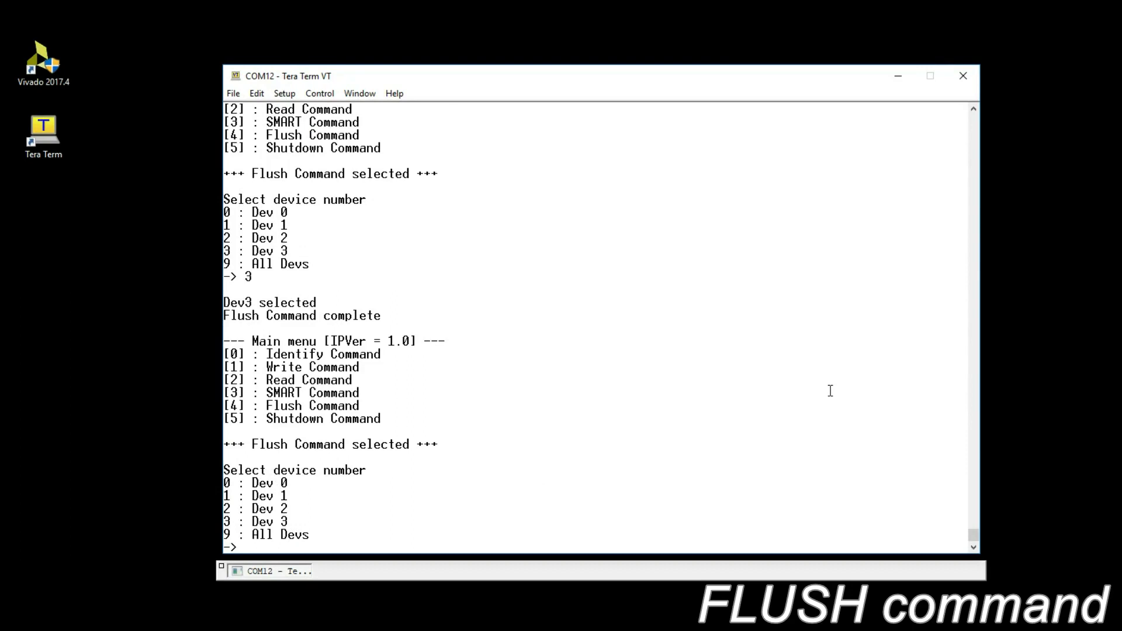
pyautogui.press('9')
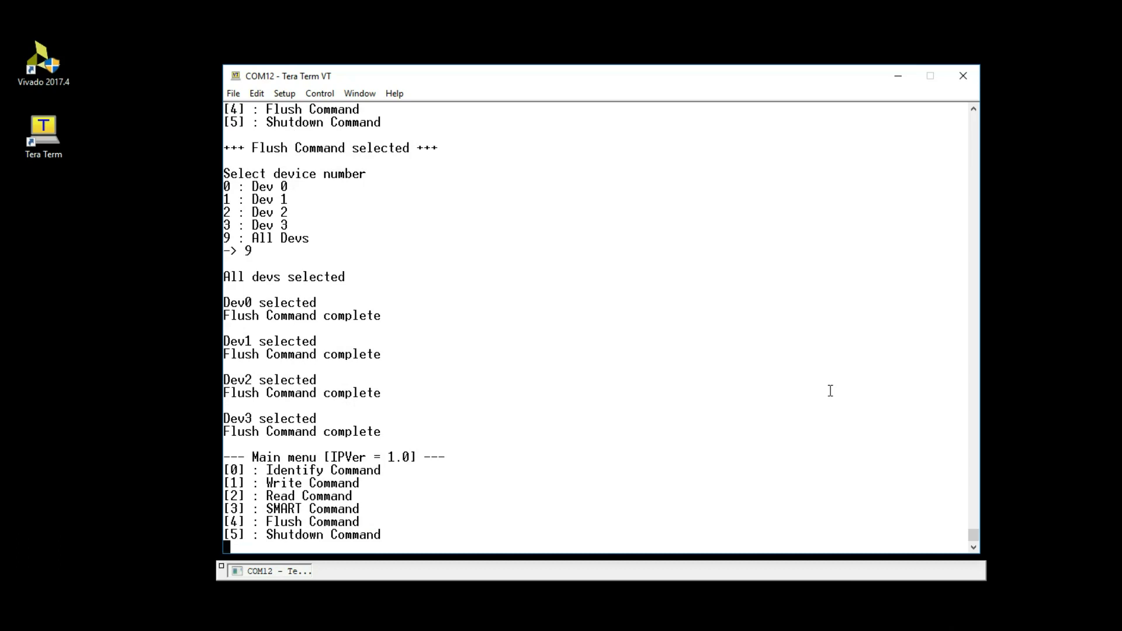
pyautogui.press('5')
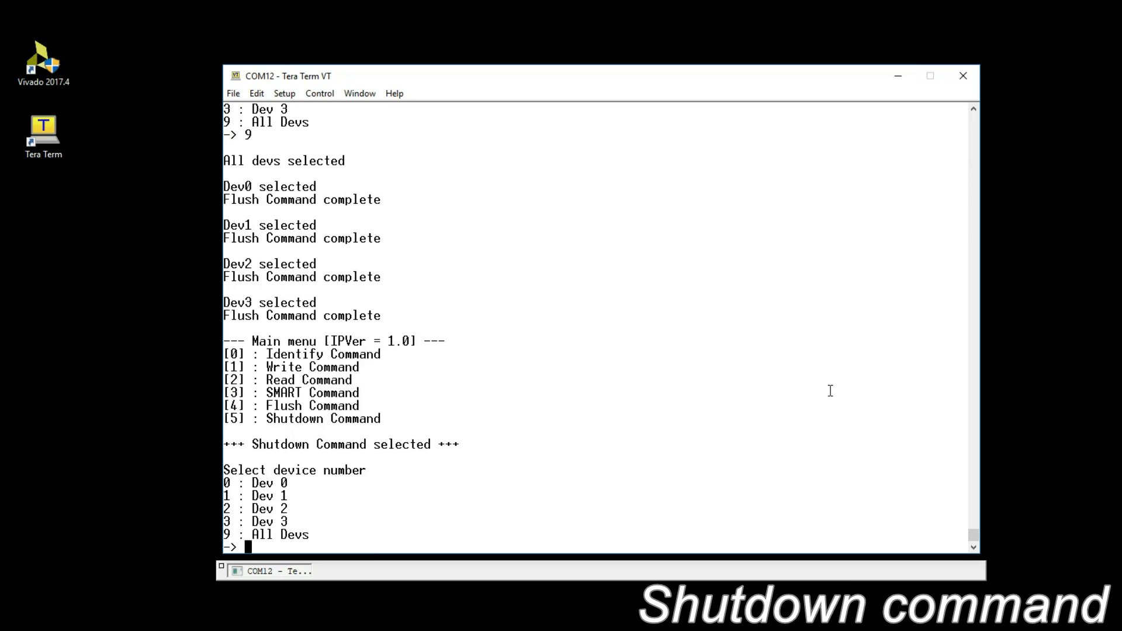
# Shut down Dev2 and confirm Identify reports Dev2 unavailable.
pyautogui.press('2')
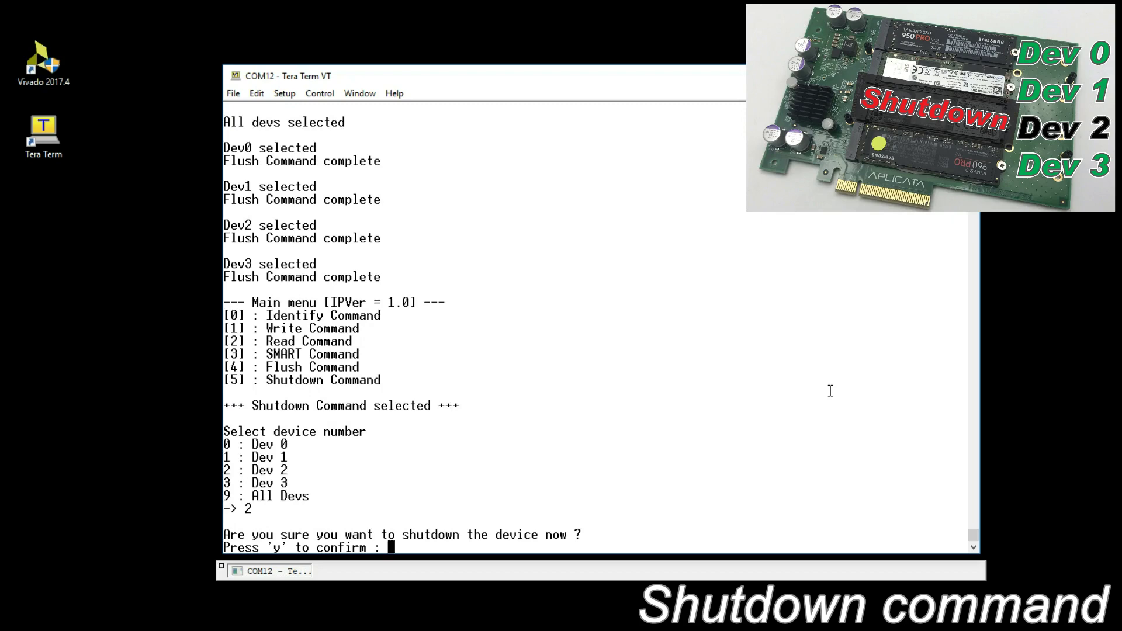
pyautogui.press('y')
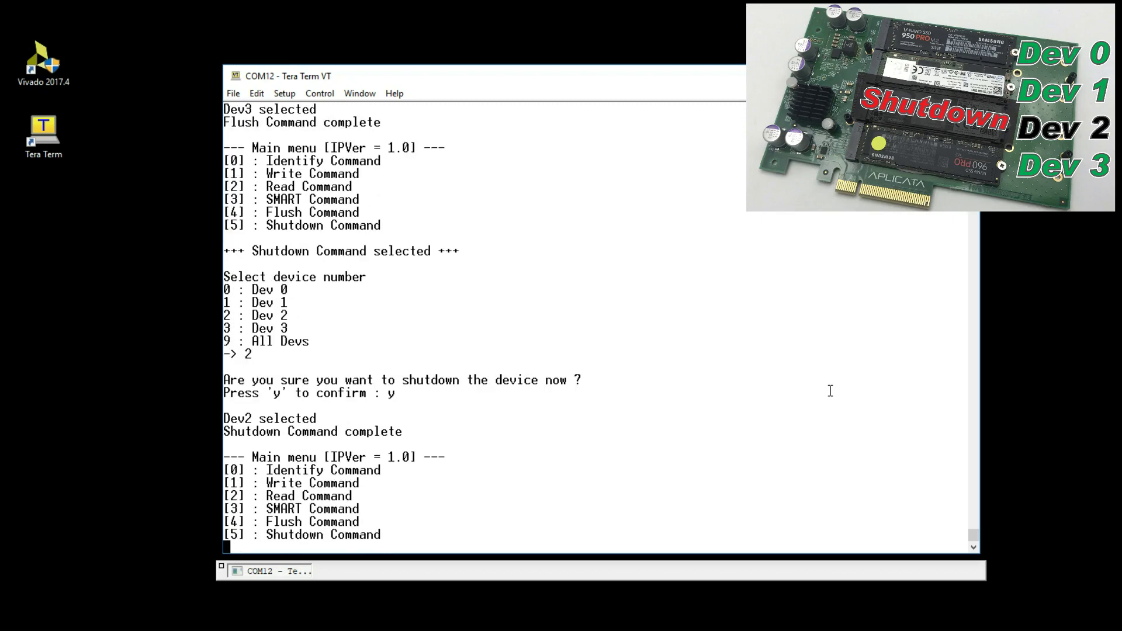
pyautogui.press('0')
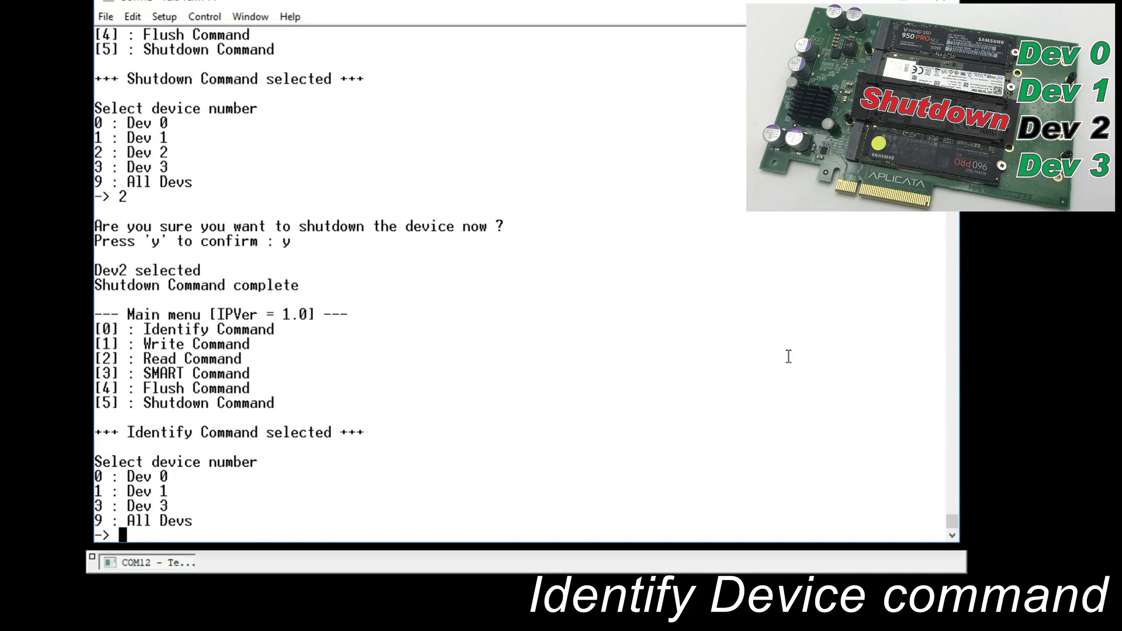
pyautogui.write('2')
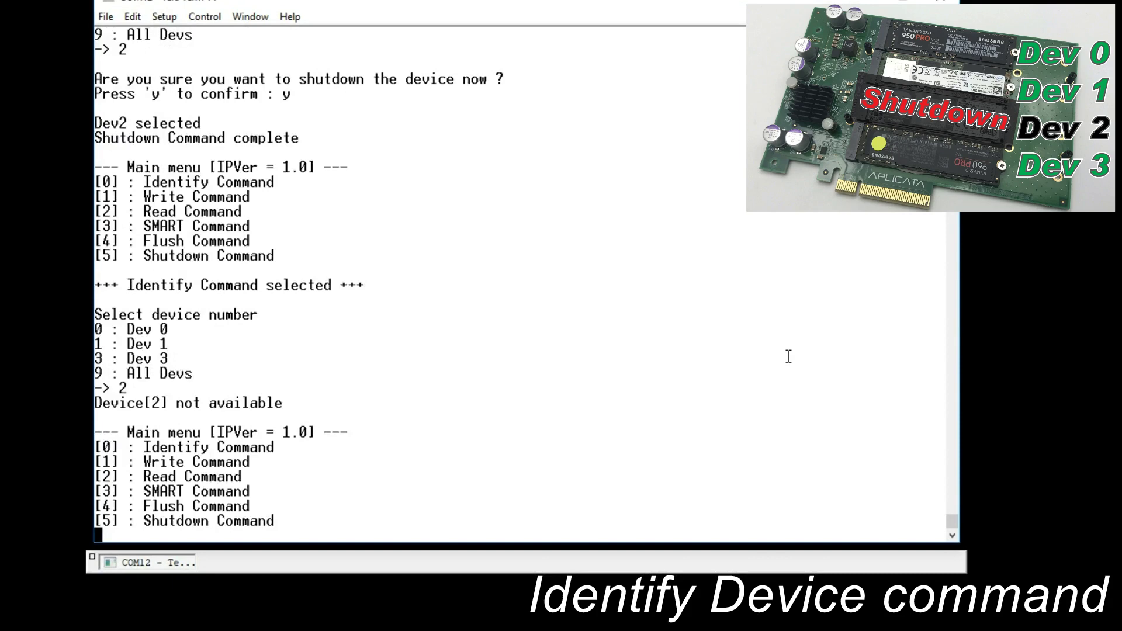
pyautogui.write('5')
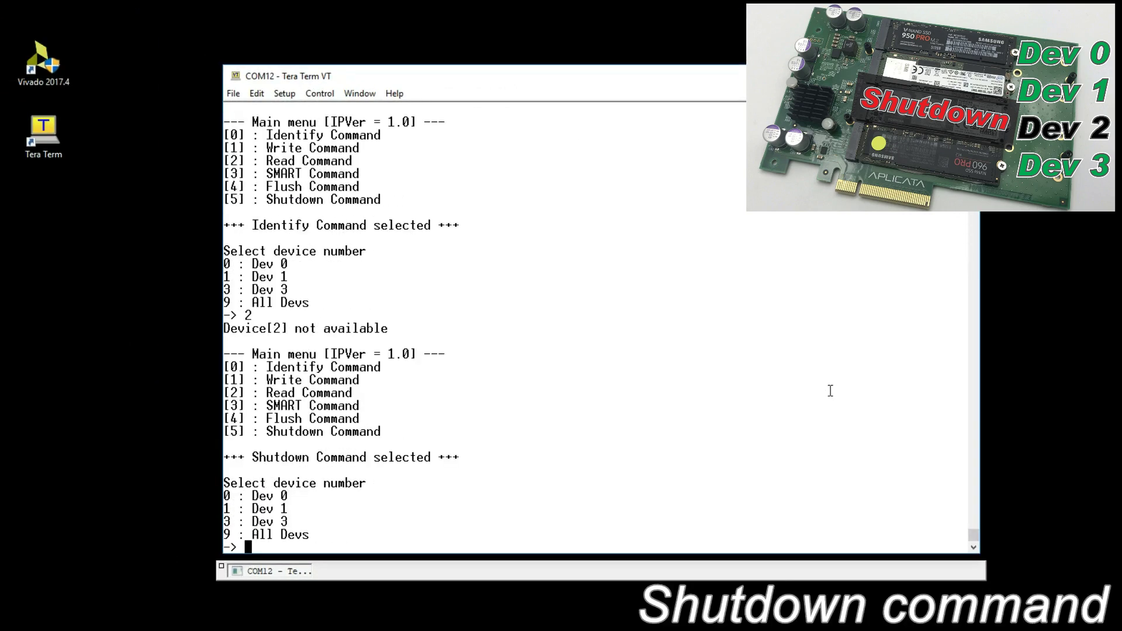
pyautogui.write('9')
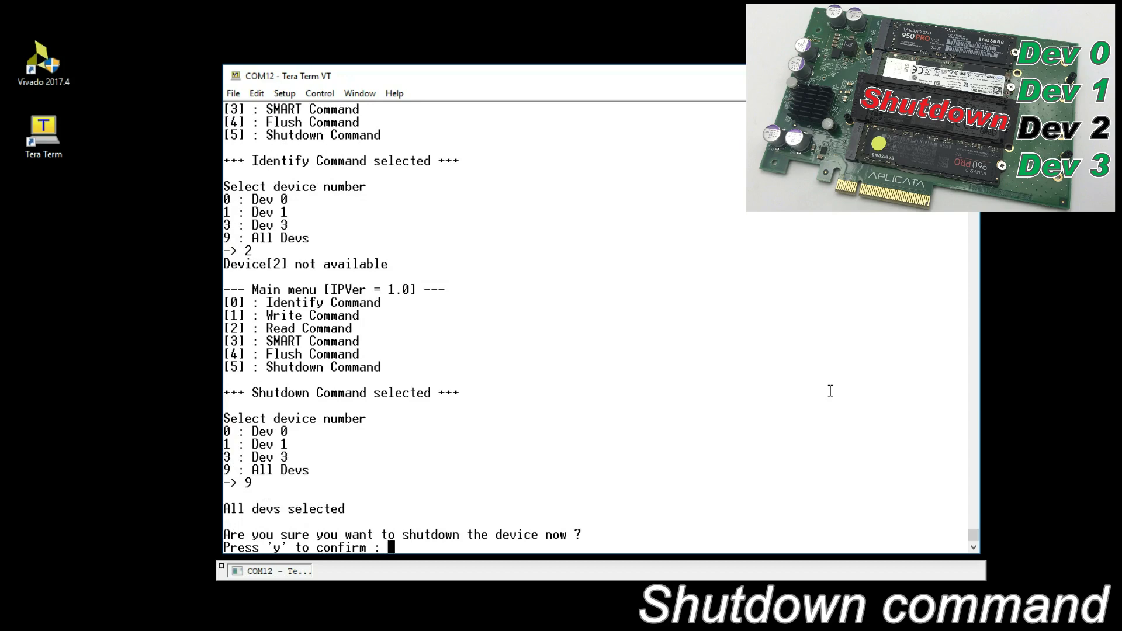
pyautogui.write('y')
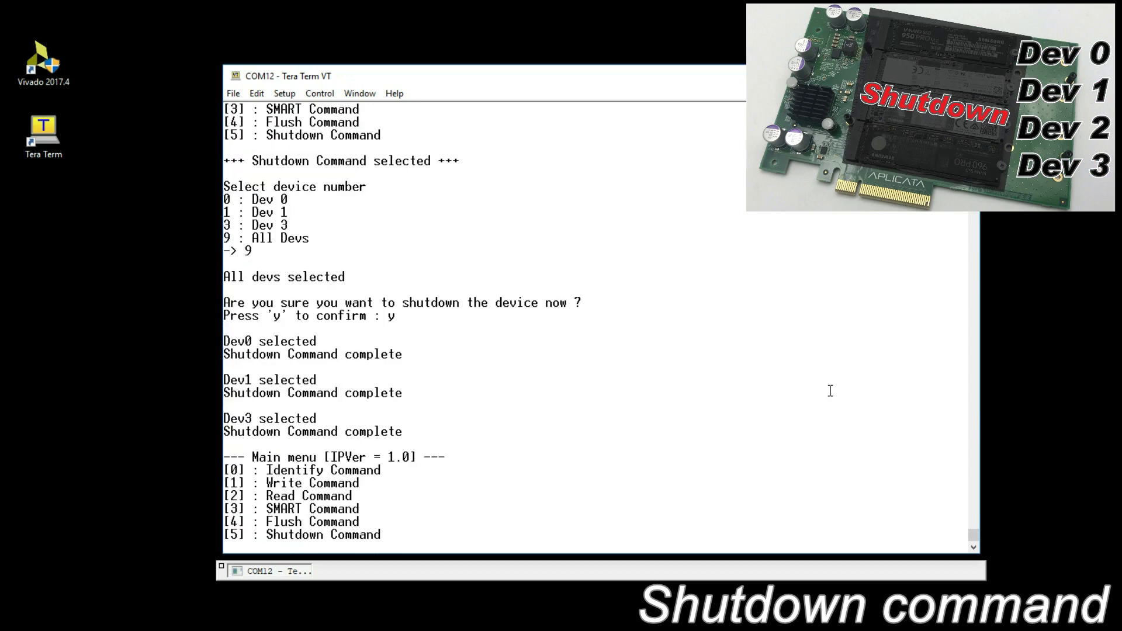
pyautogui.write('0')
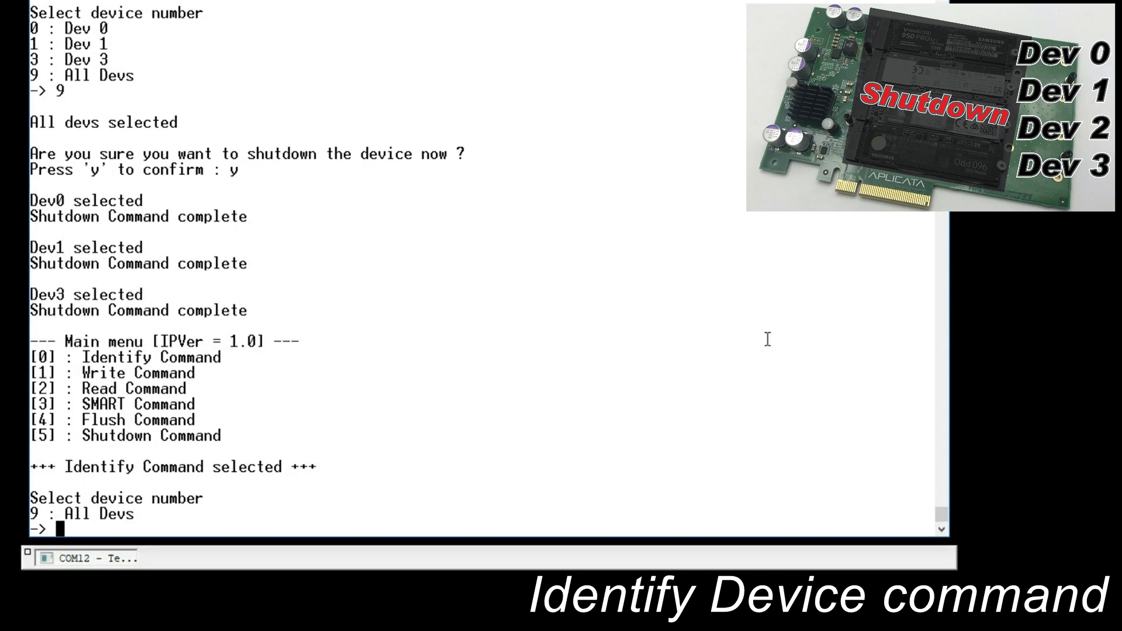
# Shut down Dev0, Dev1 and Dev3, and confirm Identify reports Device[1] unavailable.
pyautogui.write('1')
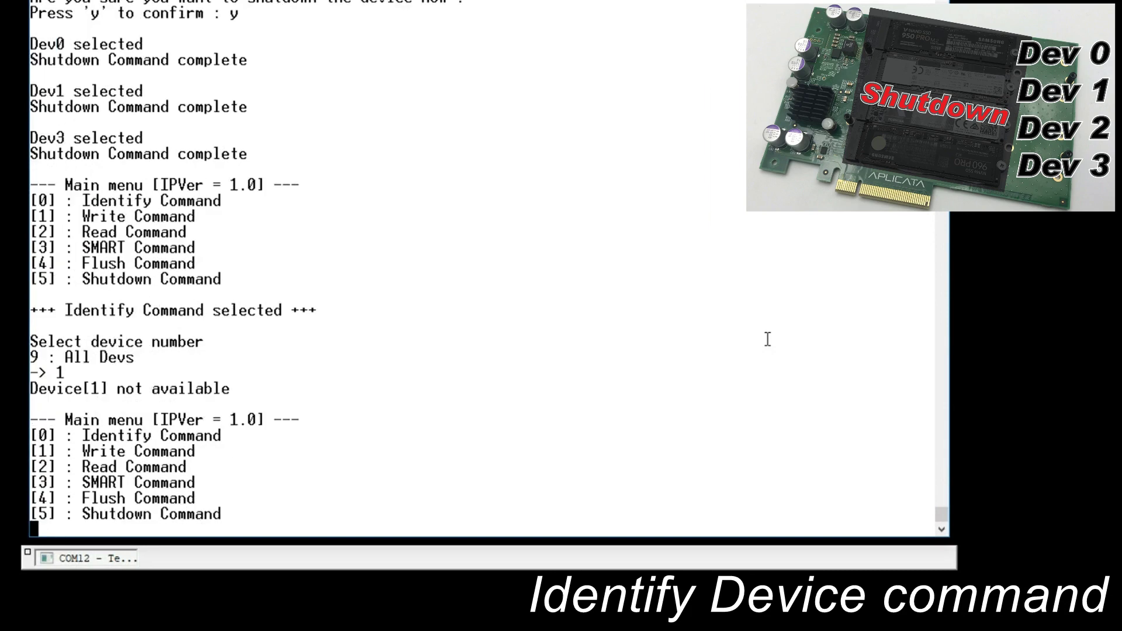